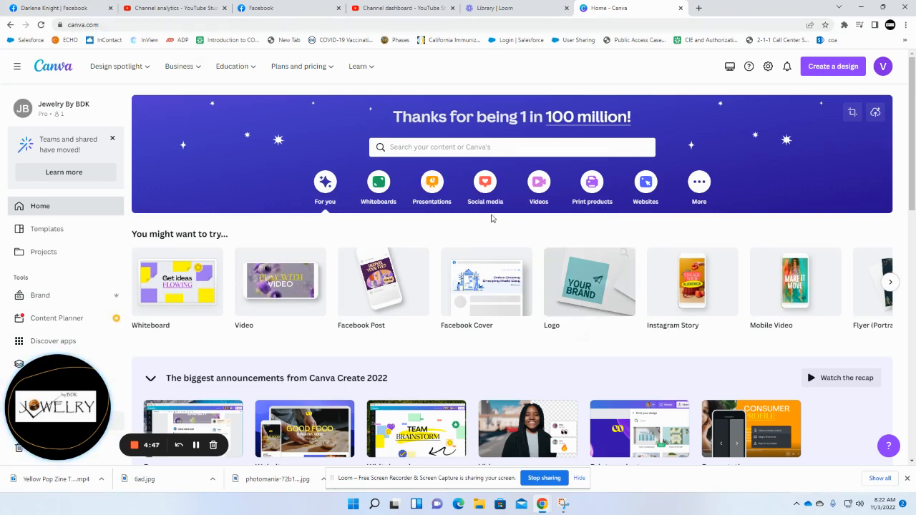
# - Search the template library for "mobile videos"
pyautogui.click(397, 146)
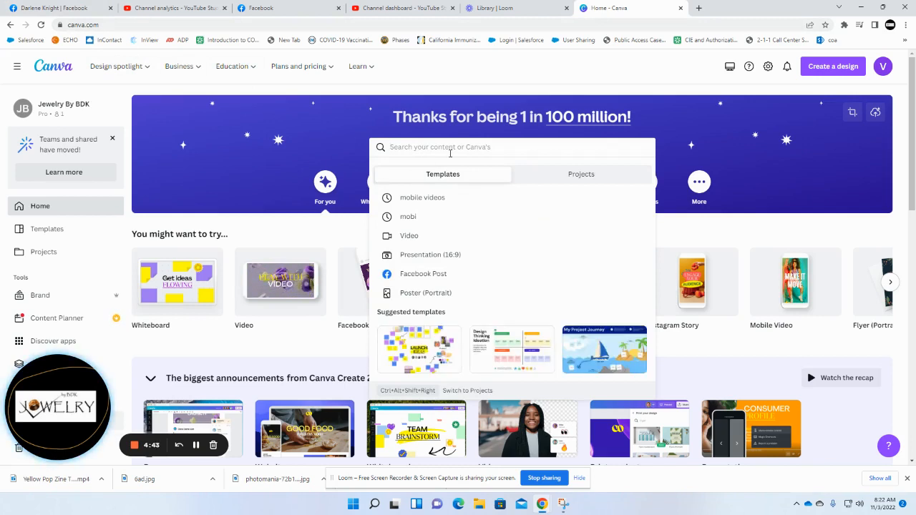
pyautogui.write('mobile videos')
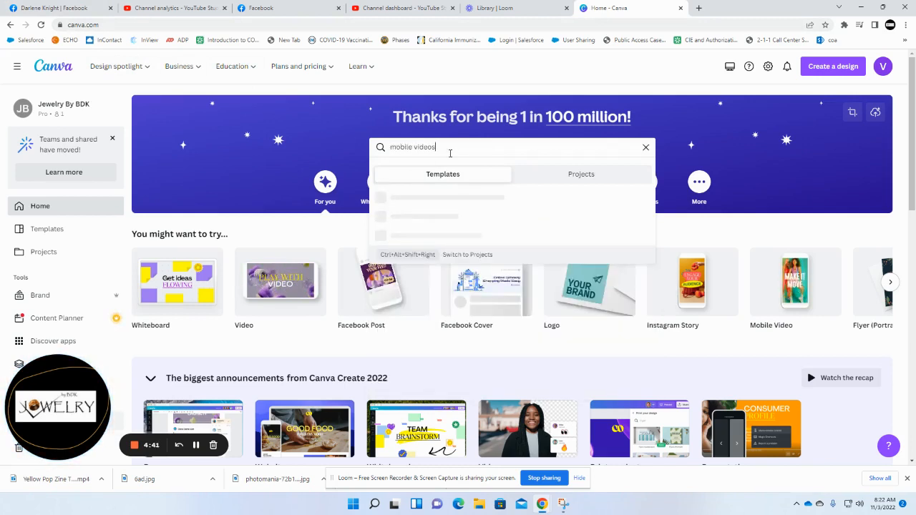
pyautogui.press('Return')
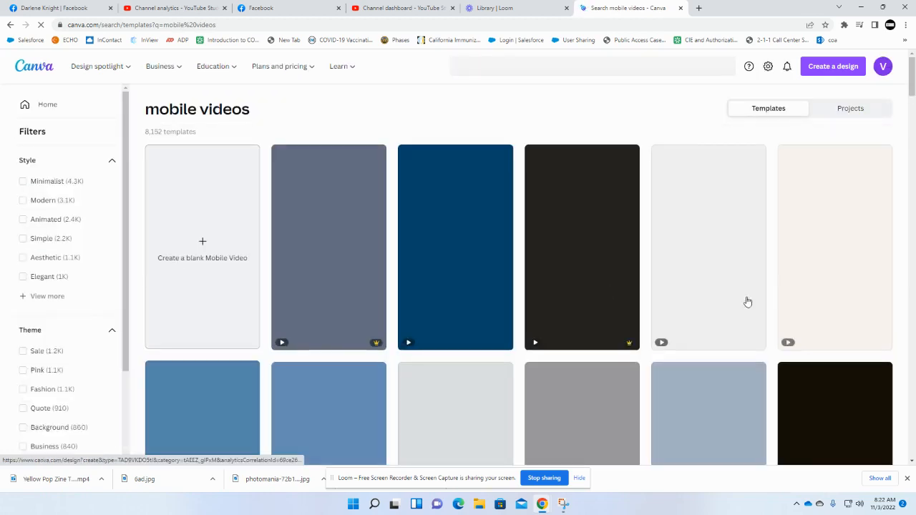
# - Find the "24 HOURS in my Fave City, TRAVEL WITH ME" template among the mobile video results and open it for editing
pyautogui.scroll(-3, 646, 313)
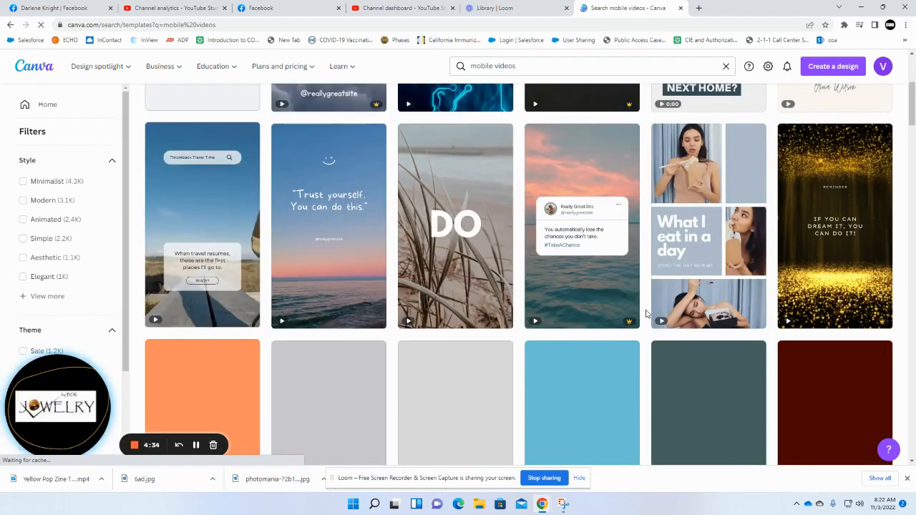
pyautogui.scroll(-3, 663, 313)
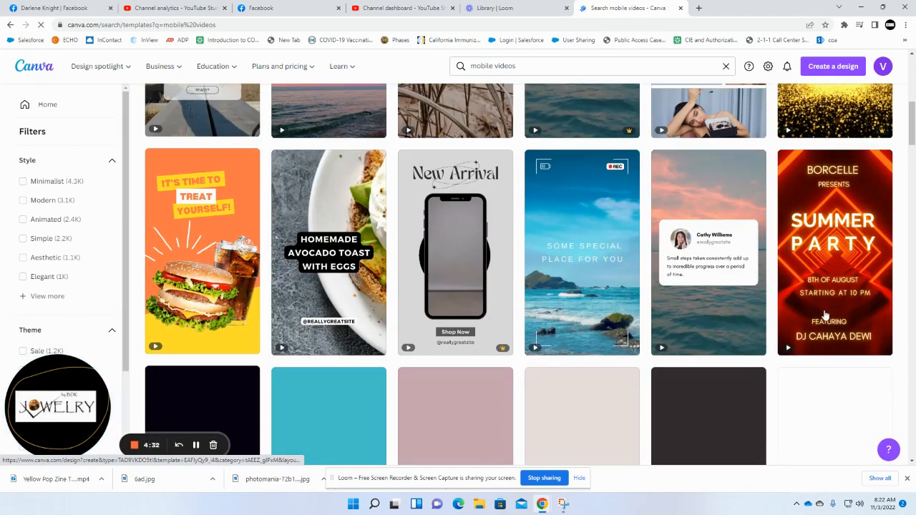
pyautogui.scroll(-3, 663, 313)
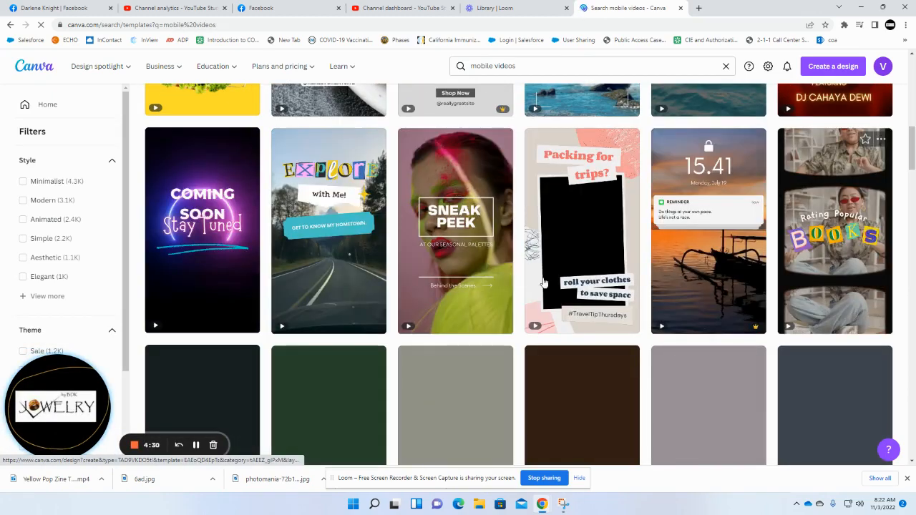
pyautogui.scroll(-5, 713, 279)
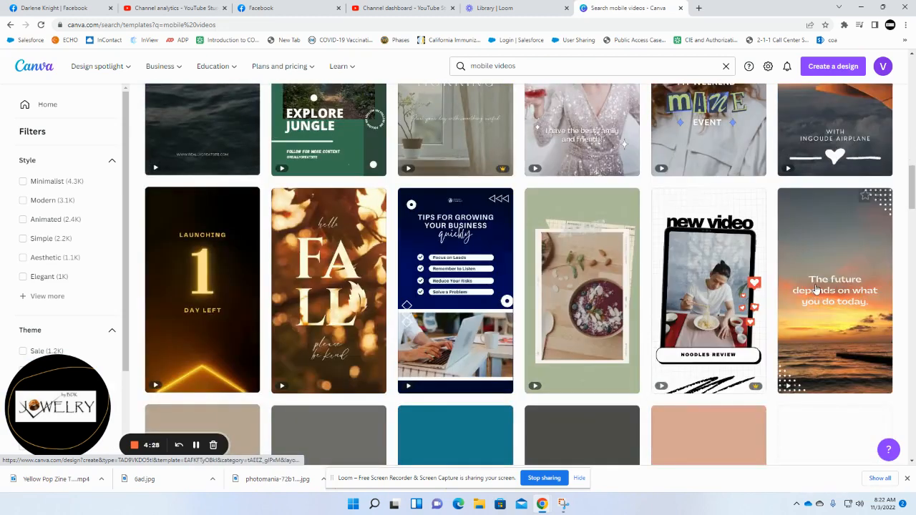
pyautogui.scroll(-3, 715, 301)
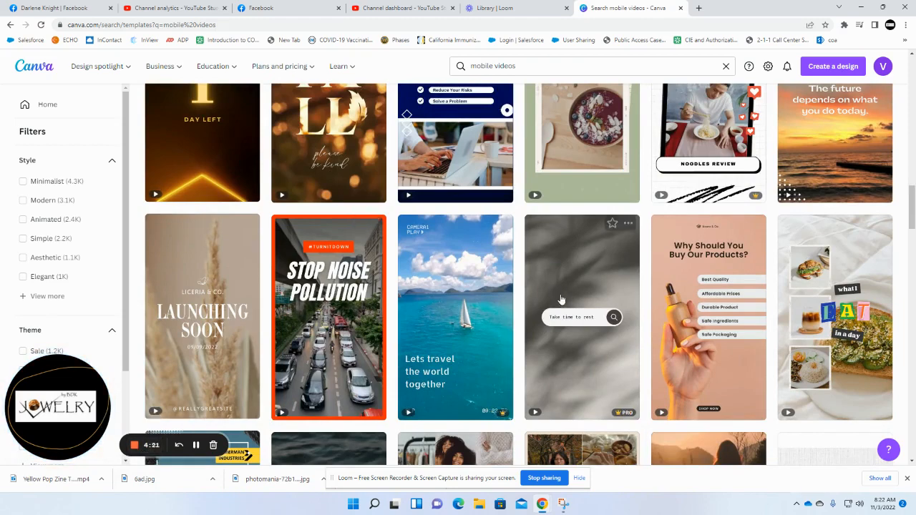
pyautogui.scroll(-2, 396, 278)
pyautogui.scroll(-2, 396, 278)
pyautogui.scroll(-2, 396, 279)
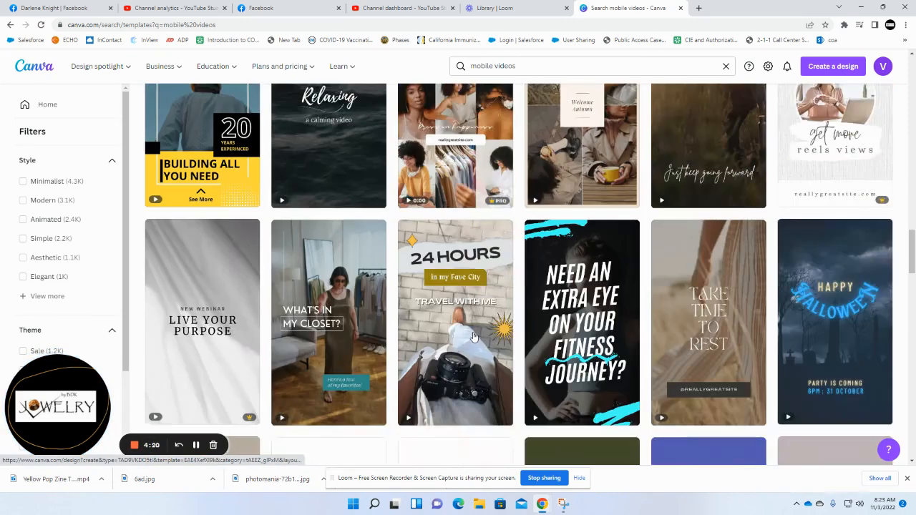
pyautogui.click(472, 338)
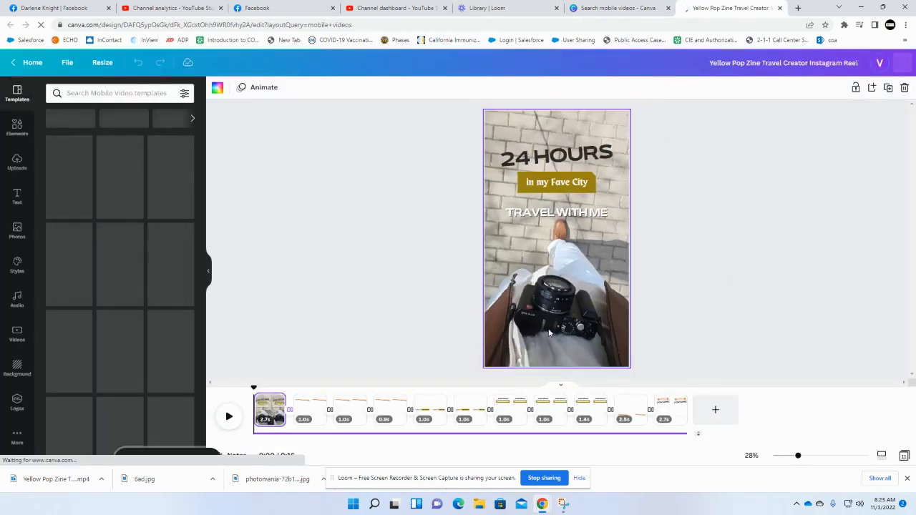
# - Remove the camera video from the background of the "24 HOURS" opening page
pyautogui.click(532, 224)
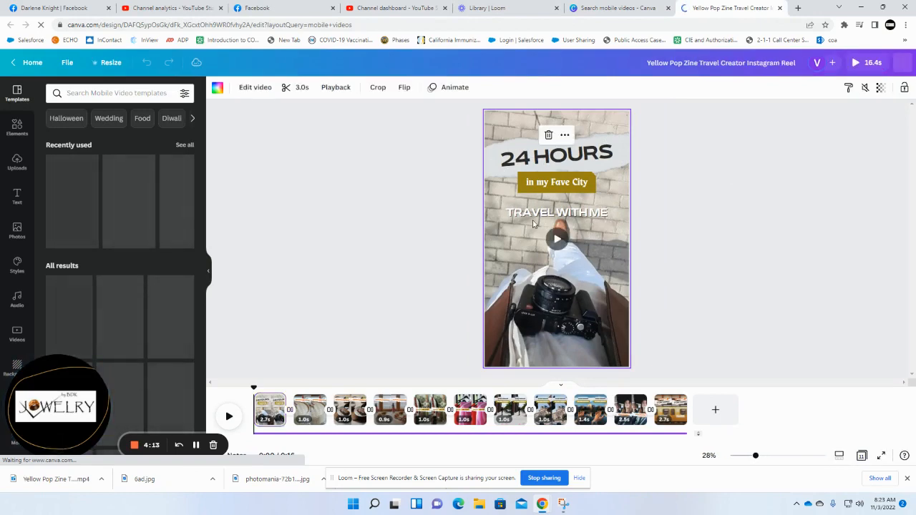
pyautogui.click(557, 239)
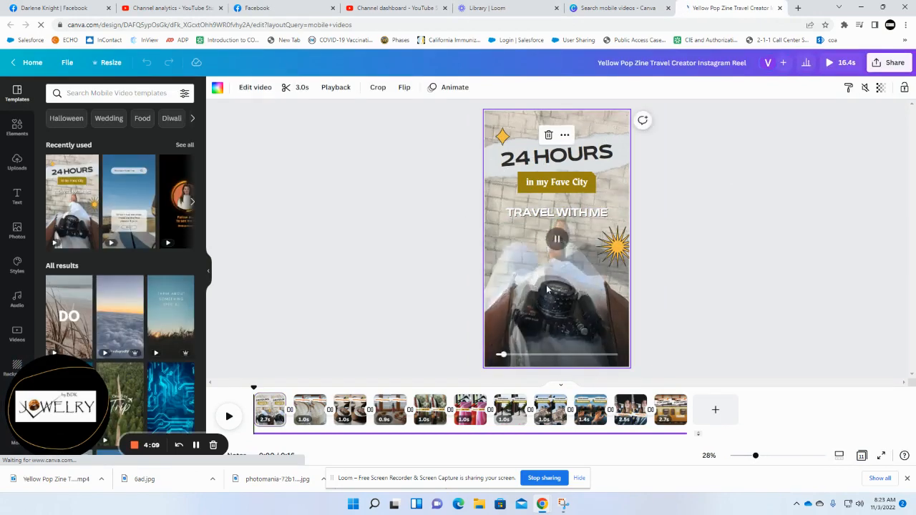
# - Delete all the template pages that follow the "24 HOURS" opening page
pyautogui.click(671, 409)
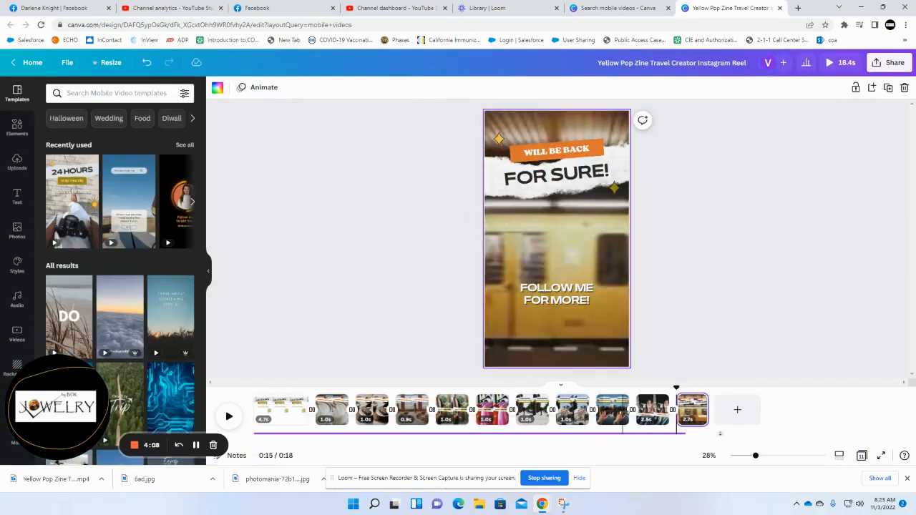
pyautogui.click(655, 415)
pyautogui.press('Delete')
pyautogui.click(692, 413)
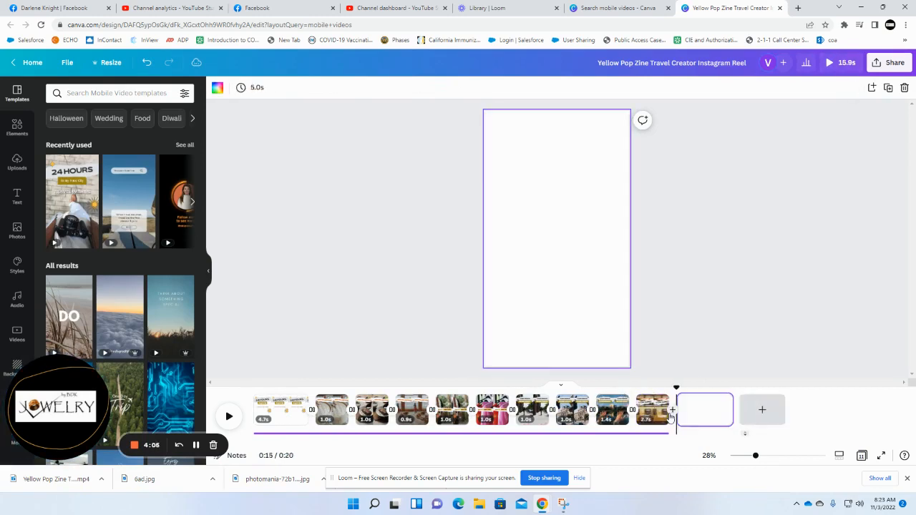
pyautogui.click(654, 415)
pyautogui.press('Delete')
pyautogui.press('Delete')
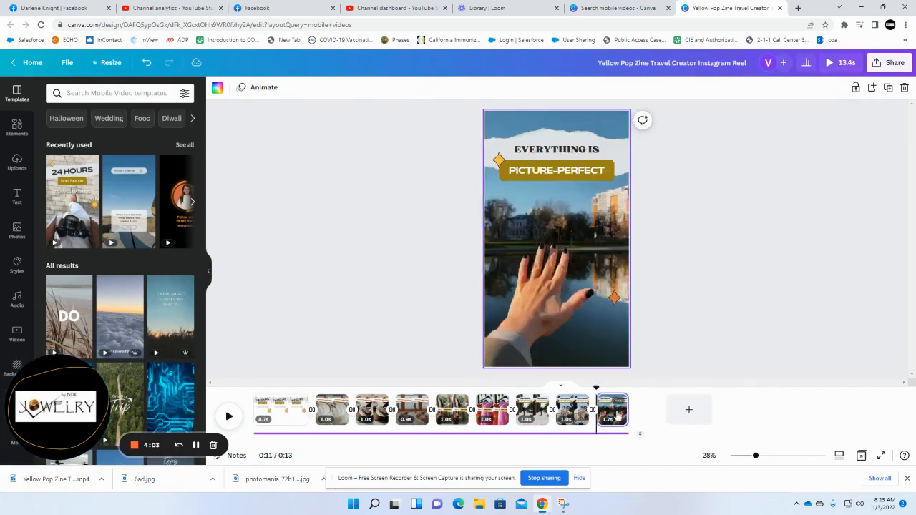
pyautogui.press('Delete')
pyautogui.press('Delete')
pyautogui.press('Delete')
pyautogui.press('Delete')
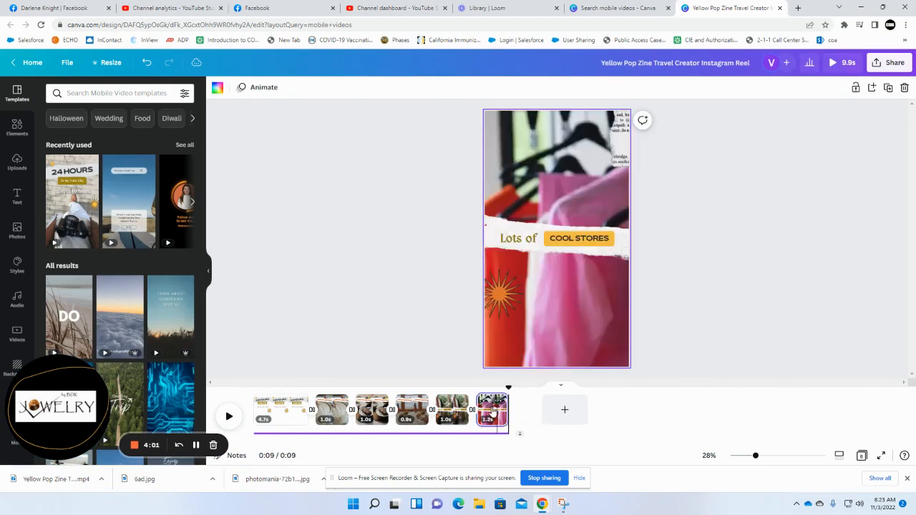
pyautogui.press('Delete')
pyautogui.press('Delete')
pyautogui.press('Delete')
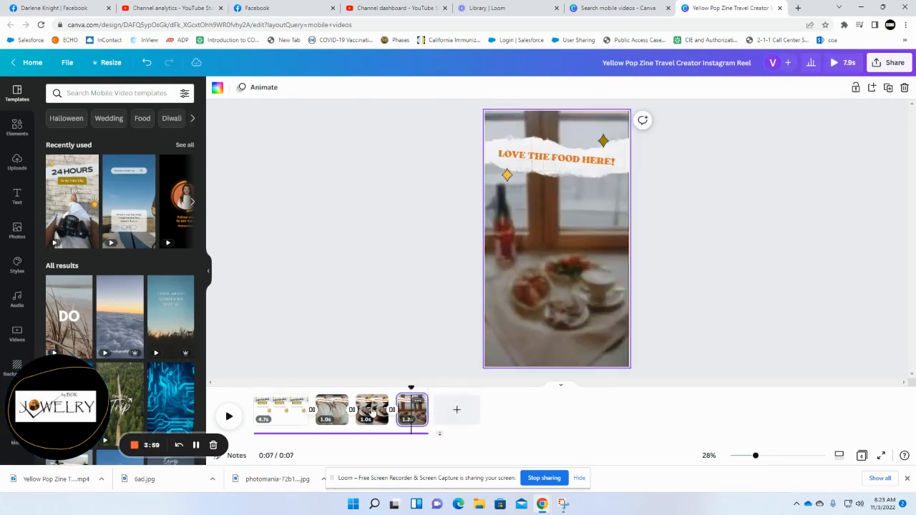
pyautogui.press('Delete')
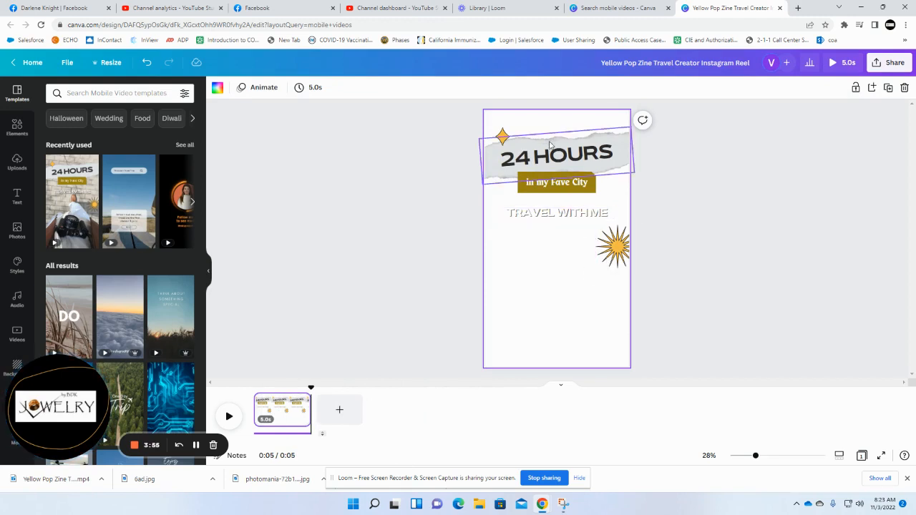
# - Delete the "TRAVEL WITH ME" text, the "in my Fave City" label and the small orange diamond from the page
pyautogui.click(545, 214)
pyautogui.press('Delete')
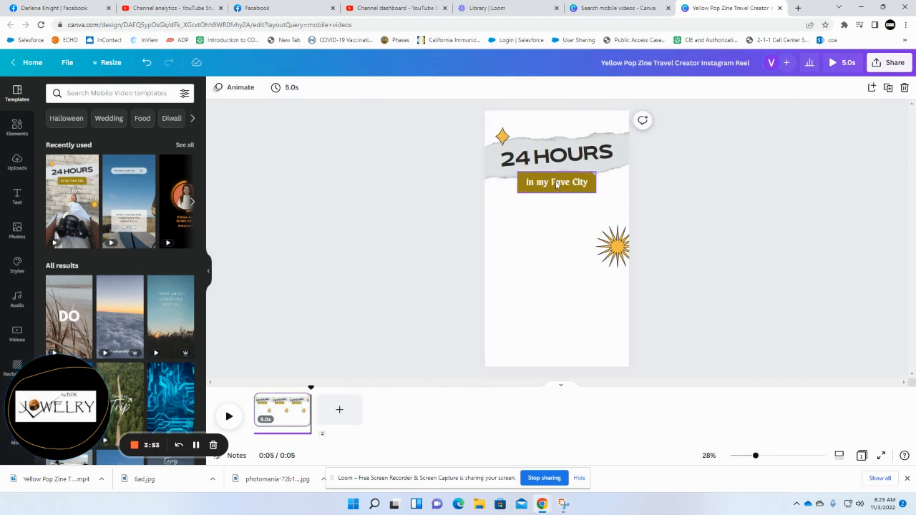
pyautogui.click(568, 190)
pyautogui.press('Delete')
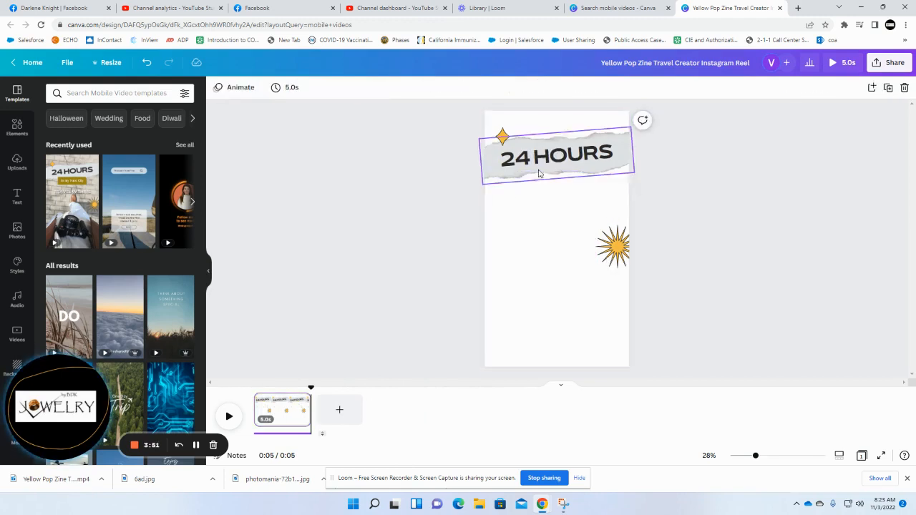
pyautogui.click(503, 138)
pyautogui.press('Delete')
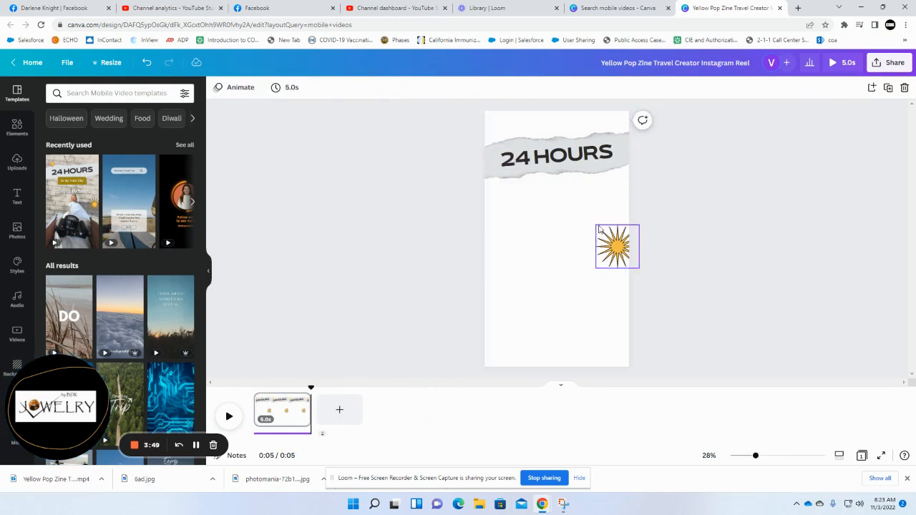
# - Move the torn-paper strip and the "24 HOURS" title up to the page's upper edge
pyautogui.moveTo(622, 167); pyautogui.dragTo(622, 142)
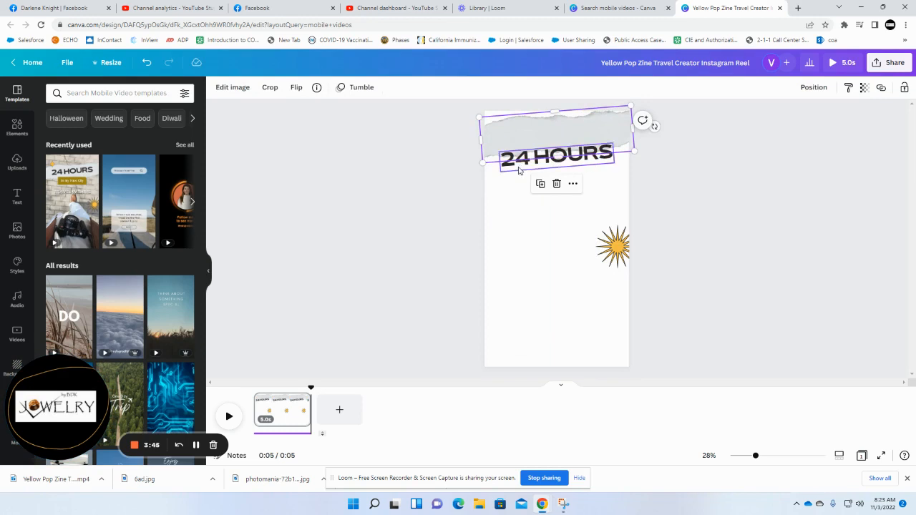
pyautogui.moveTo(520, 170); pyautogui.dragTo(520, 148)
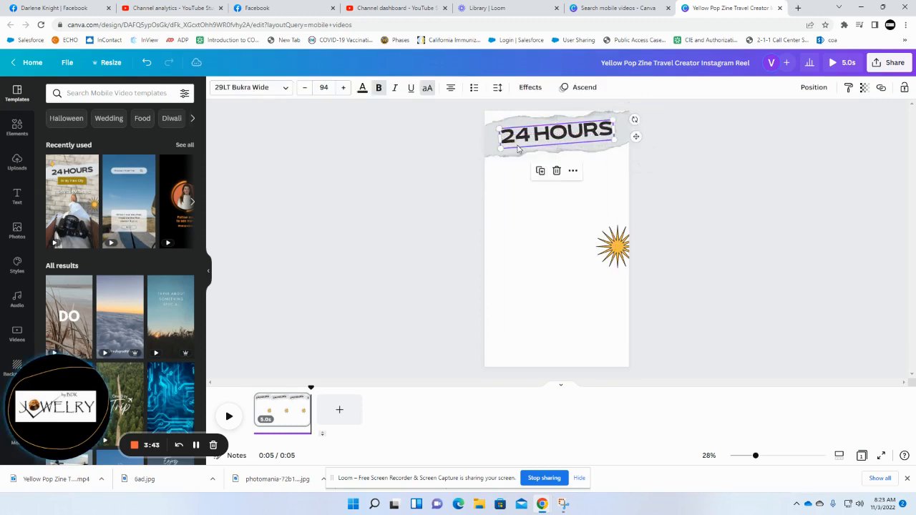
# - Place the uploaded 20.3s video of the yellow-bead and pearl necklace as the page's full background and preview it
pyautogui.click(17, 162)
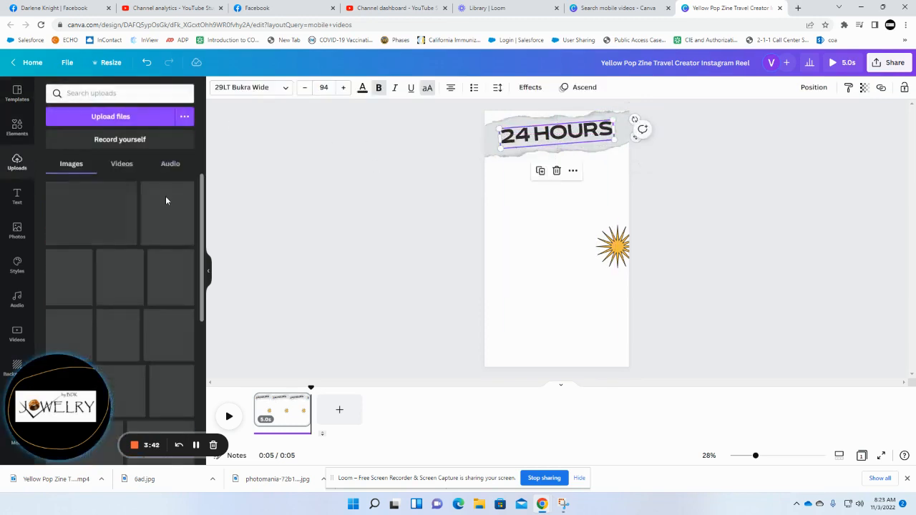
pyautogui.click(123, 166)
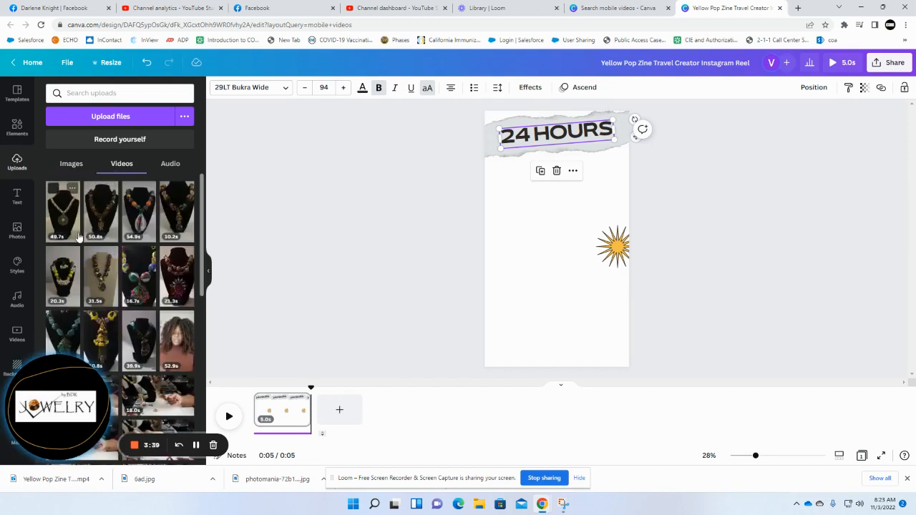
pyautogui.moveTo(63, 276); pyautogui.dragTo(543, 268)
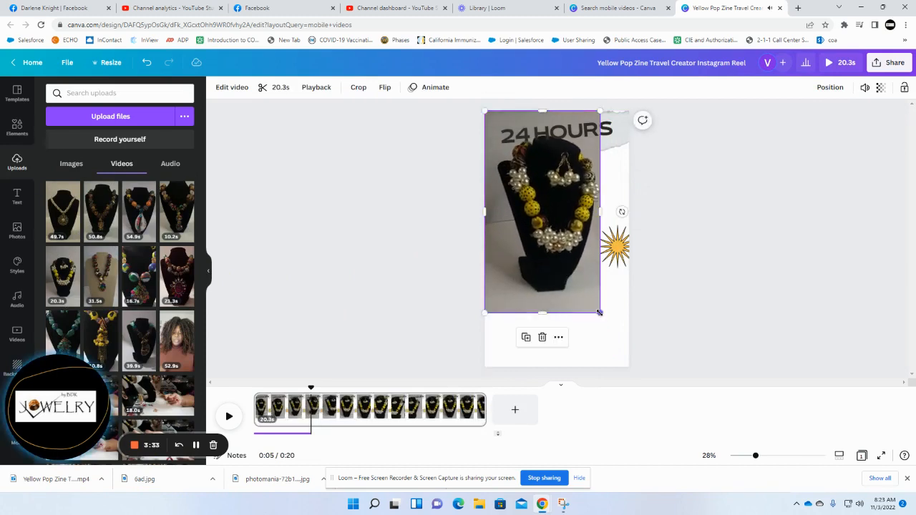
pyautogui.moveTo(600, 312); pyautogui.dragTo(633, 369)
pyautogui.press('Delete')
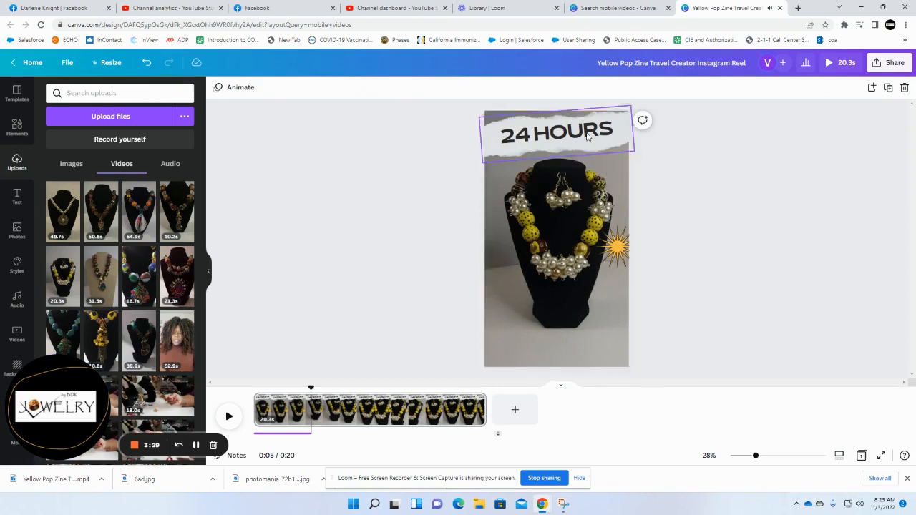
pyautogui.click(538, 287)
pyautogui.click(229, 417)
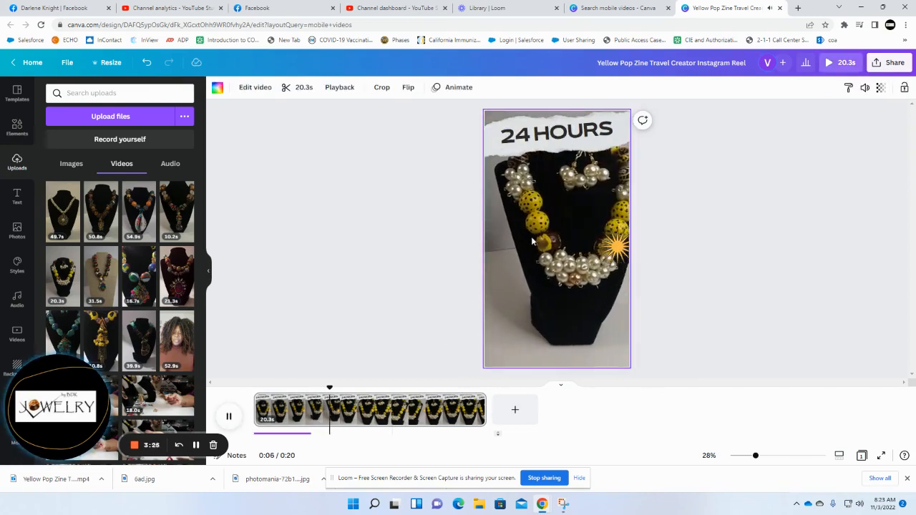
# - Shrink the orange sunburst graphic and move it to the upper-left corner of the page, over the torn-paper strip
pyautogui.click(614, 267)
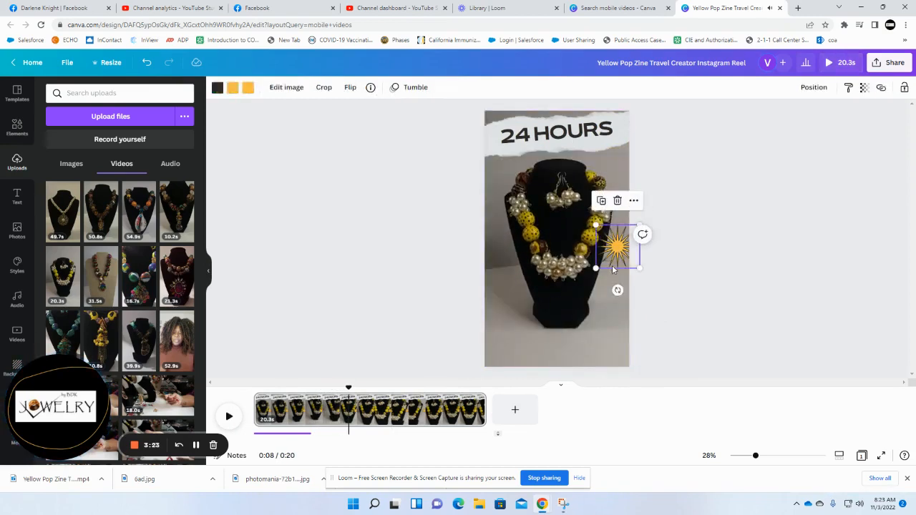
pyautogui.moveTo(639, 269); pyautogui.dragTo(495, 143)
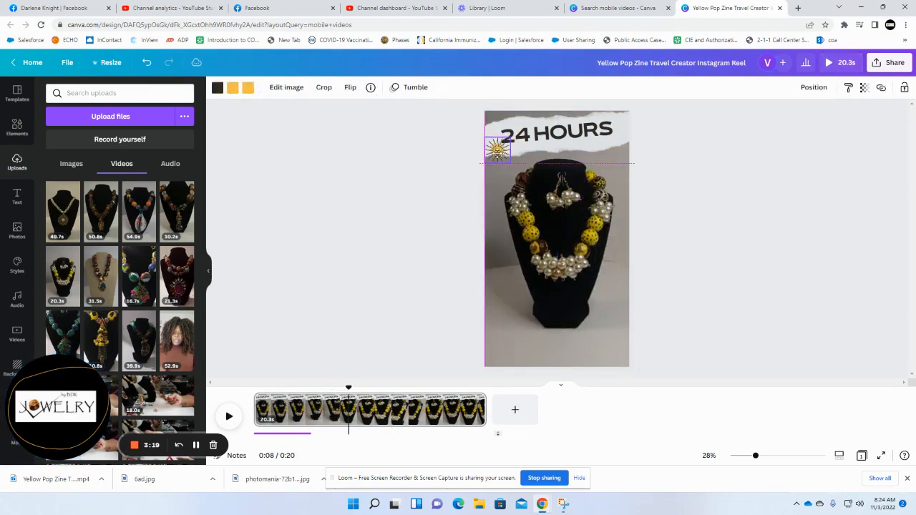
pyautogui.moveTo(494, 127); pyautogui.dragTo(493, 126)
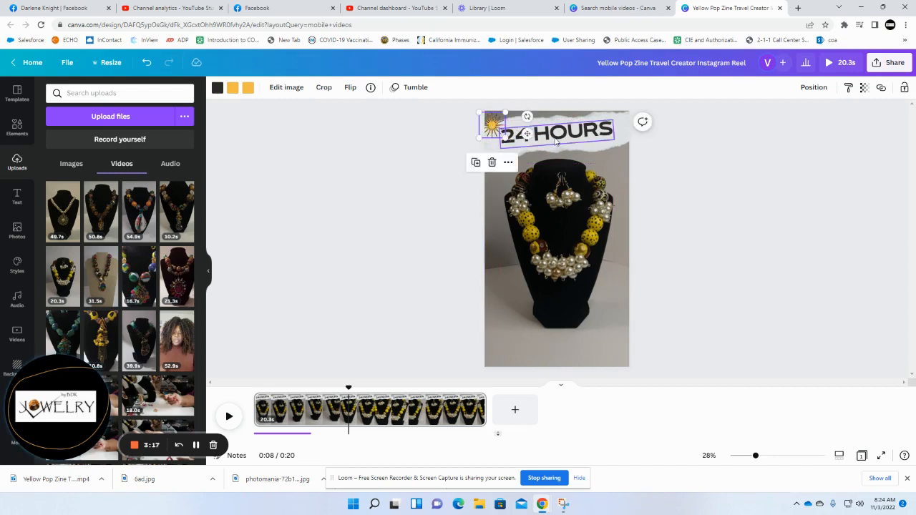
# - Replace the "24 HOURS" title text with "PEARL LOVE"
pyautogui.doubleClick(557, 135)
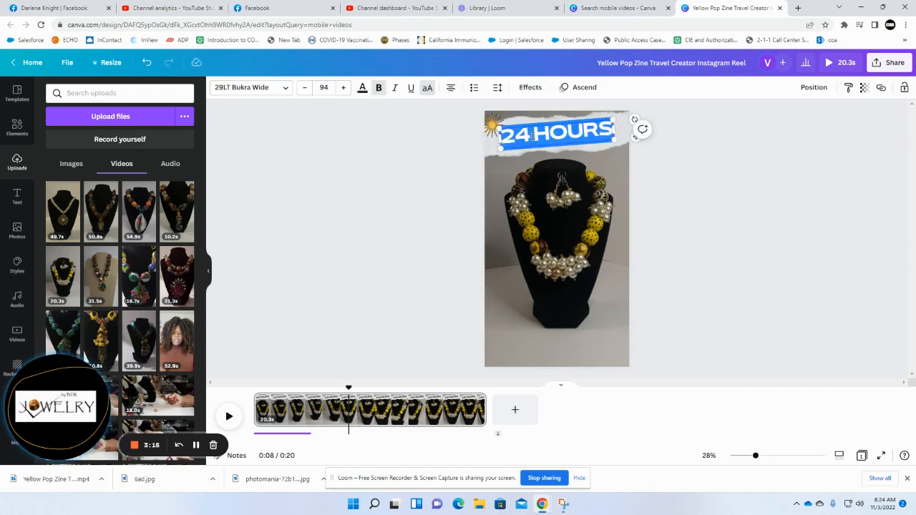
pyautogui.write('PEARL')
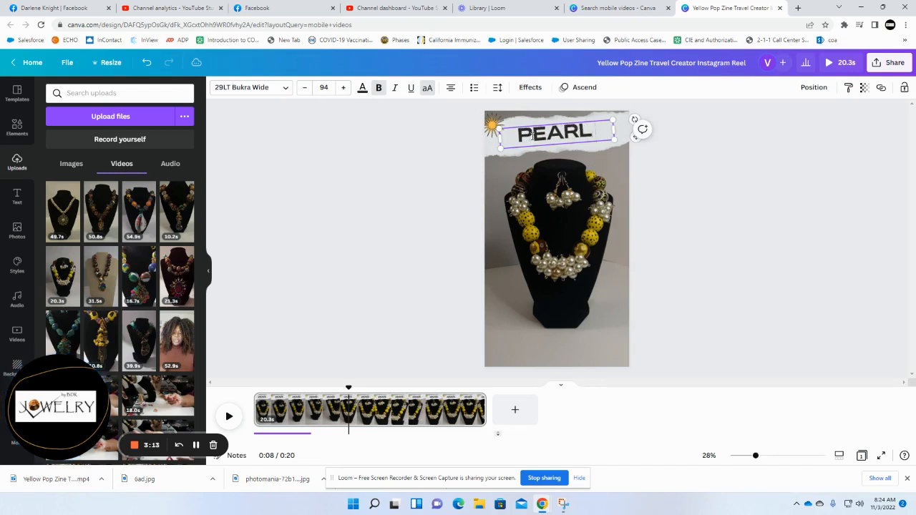
pyautogui.write(' LOVE')
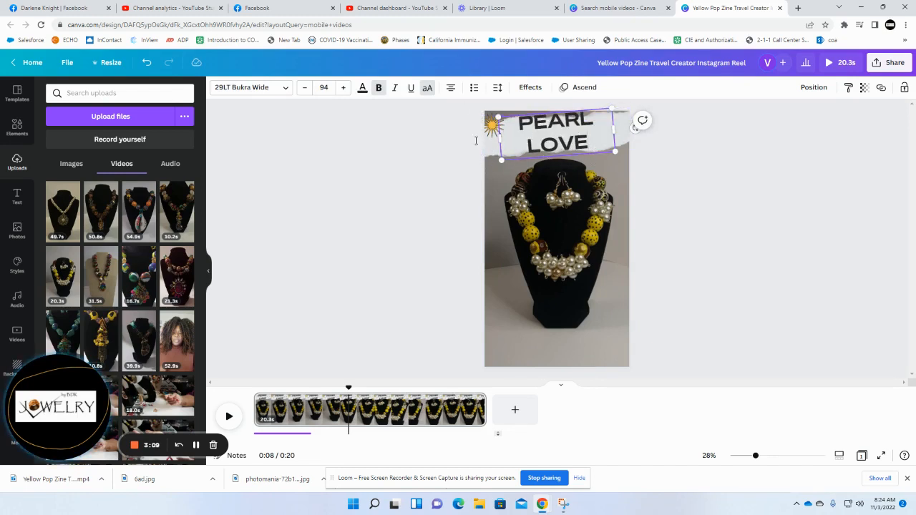
# - Set the "PEARL LOVE" title's font size to 75 and nudge it into place on the torn-paper strip
pyautogui.click(332, 88)
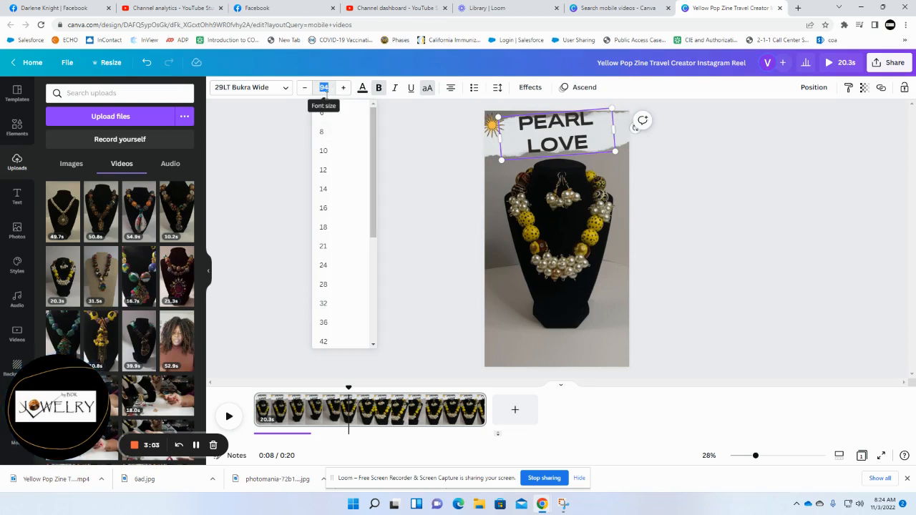
pyautogui.write('75')
pyautogui.press('Return')
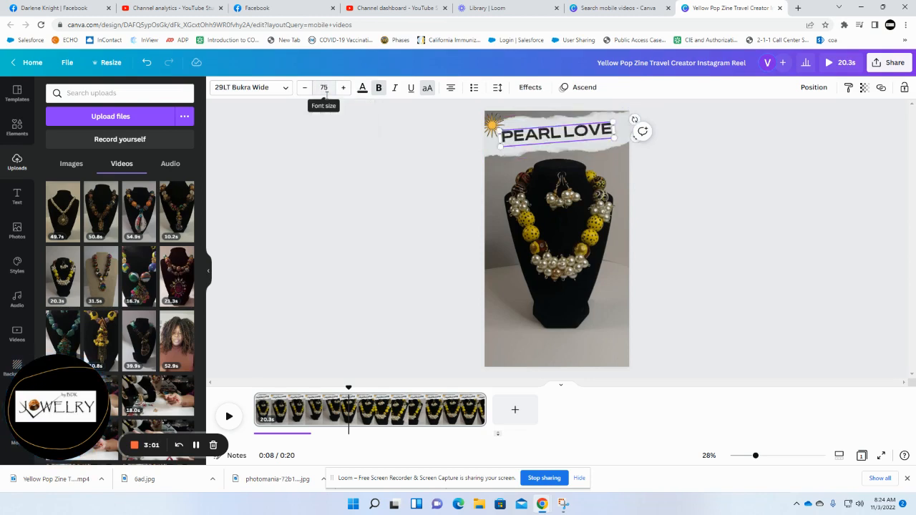
pyautogui.click(687, 238)
pyautogui.moveTo(575, 139); pyautogui.dragTo(575, 142)
pyautogui.click(665, 276)
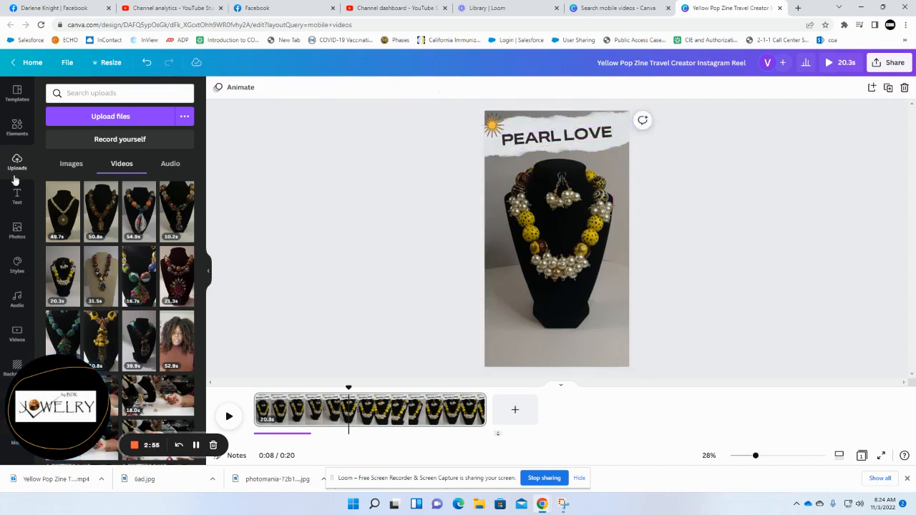
# - Add the uploaded white "Jewelry by BDK" logo image to the page, shrink it and move it below the necklace
pyautogui.click(71, 163)
pyautogui.scroll(-3, 157, 278)
pyautogui.scroll(-15, 158, 278)
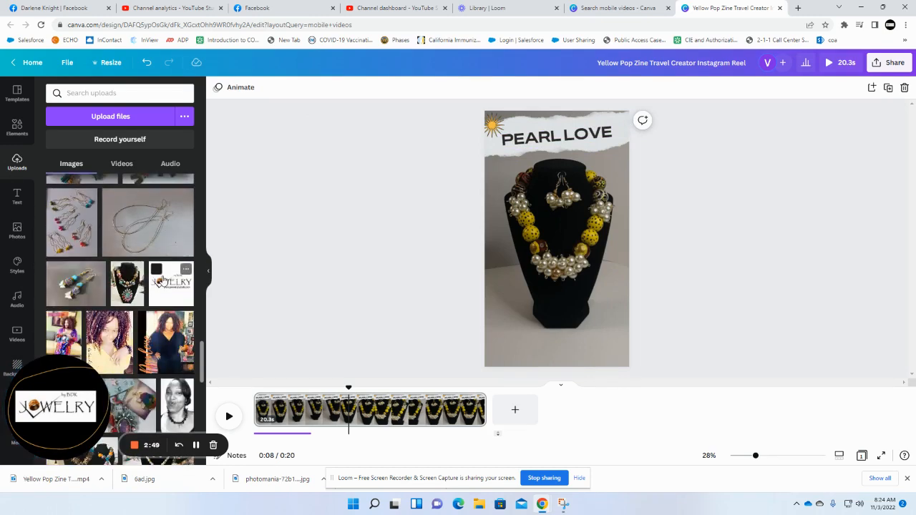
pyautogui.click(163, 280)
pyautogui.moveTo(562, 279); pyautogui.dragTo(557, 251)
pyautogui.moveTo(556, 198); pyautogui.dragTo(561, 335)
pyautogui.click(689, 302)
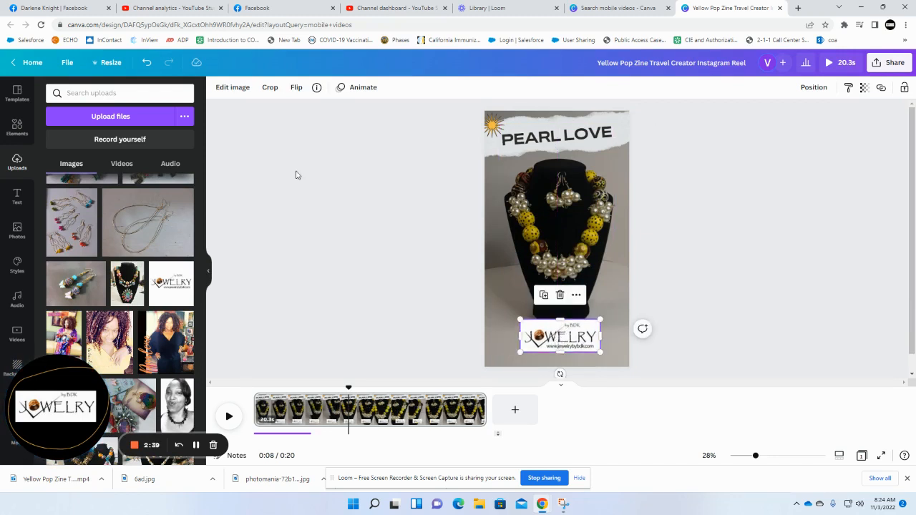
# - Remove the logo image's white background and enlarge the logo
pyautogui.click(237, 90)
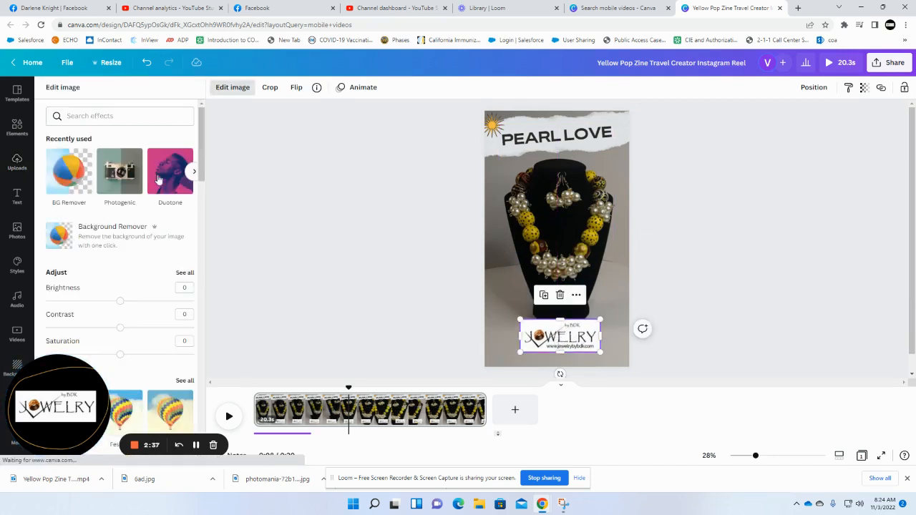
pyautogui.click(120, 236)
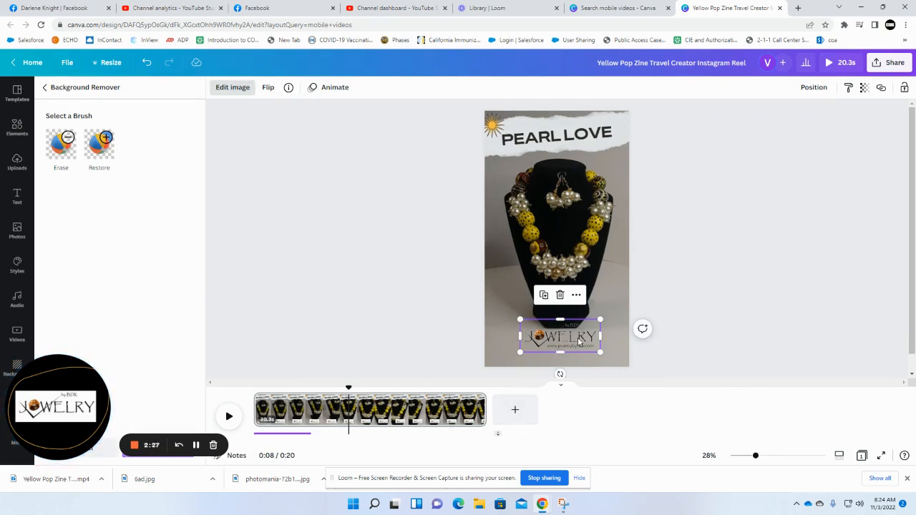
pyautogui.moveTo(524, 320); pyautogui.dragTo(504, 312)
pyautogui.click(696, 349)
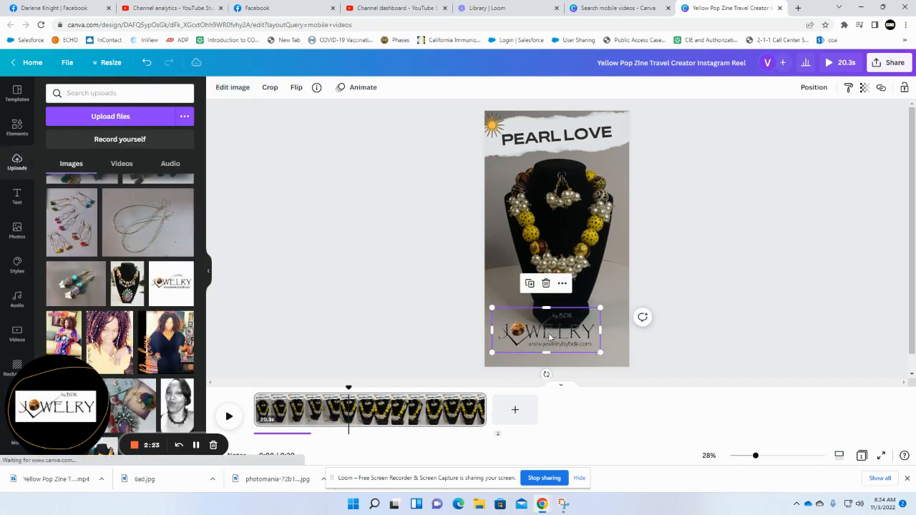
# - Center the enlarged logo horizontally near the page's lower edge
pyautogui.moveTo(550, 338); pyautogui.dragTo(556, 342)
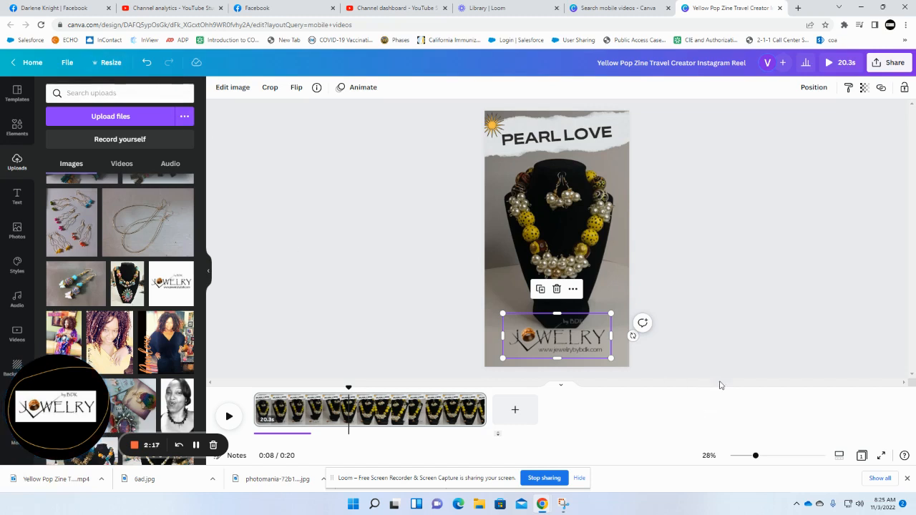
pyautogui.click(708, 304)
pyautogui.moveTo(554, 338); pyautogui.dragTo(558, 341)
pyautogui.click(695, 289)
pyautogui.click(641, 328)
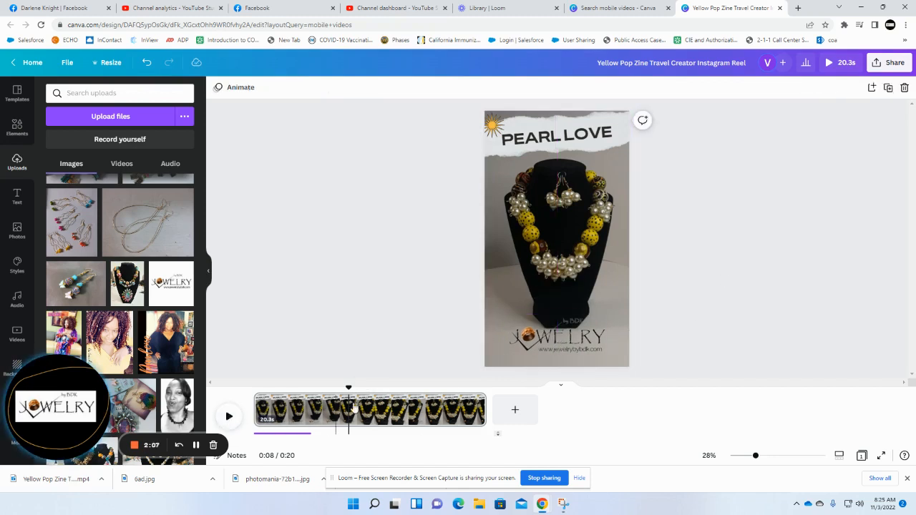
# - Delete the template's short audio track and add the uploaded Where-You-Wanna-Go.wav at the start of the timeline
pyautogui.click(299, 434)
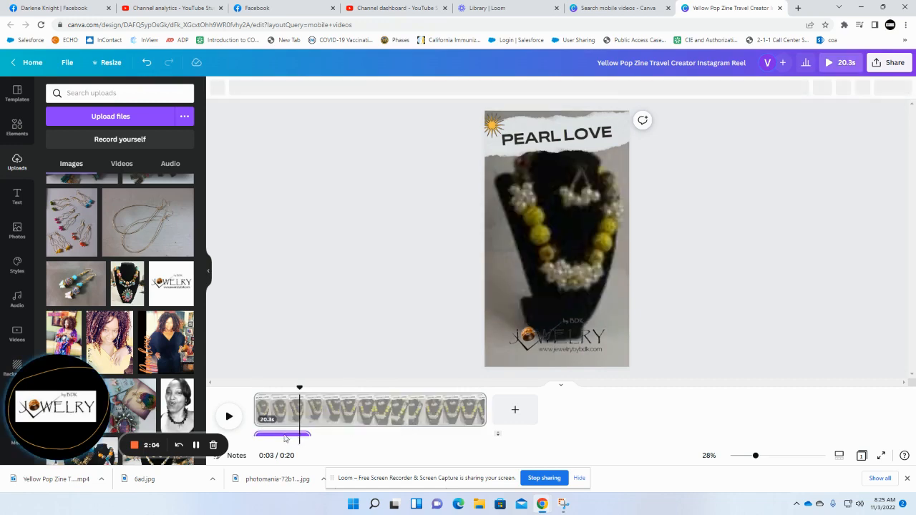
pyautogui.press('Delete')
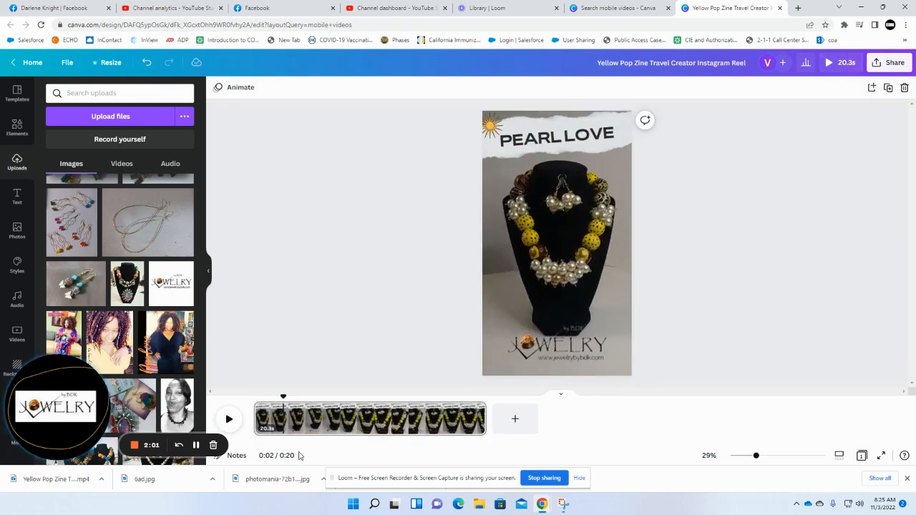
pyautogui.click(169, 166)
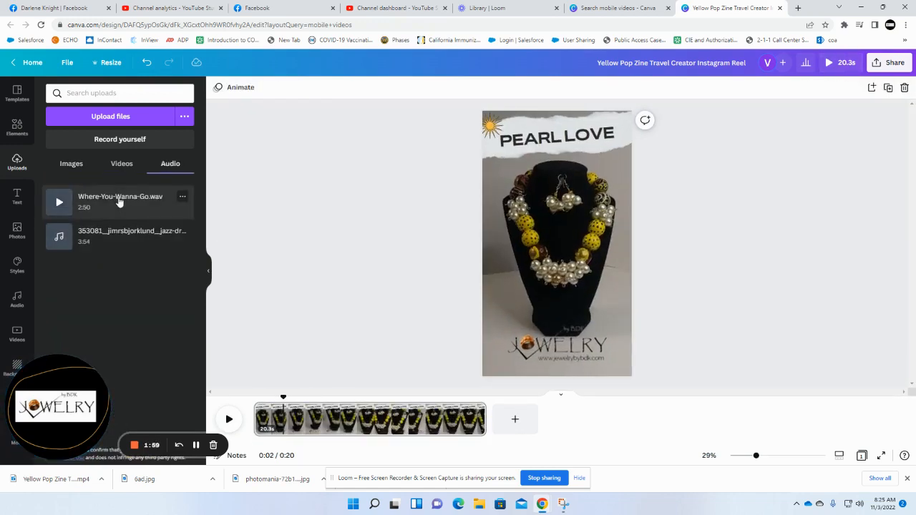
pyautogui.moveTo(93, 200); pyautogui.dragTo(258, 430)
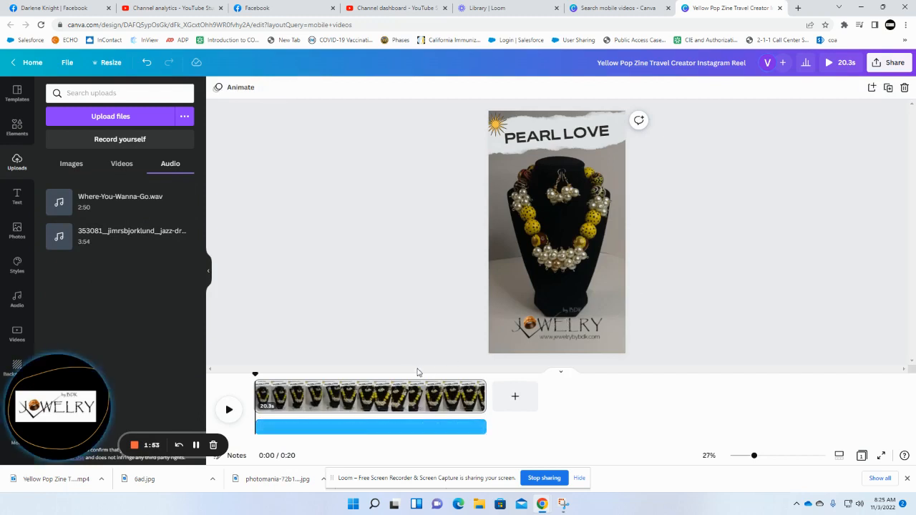
# - Preview the video with the new music and check where the clip and soundtrack end
pyautogui.click(229, 408)
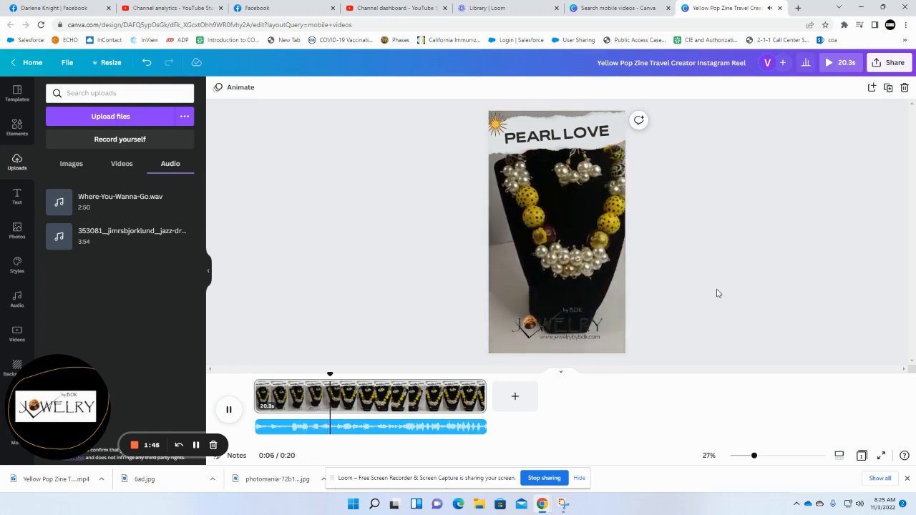
pyautogui.click(572, 241)
pyautogui.click(447, 398)
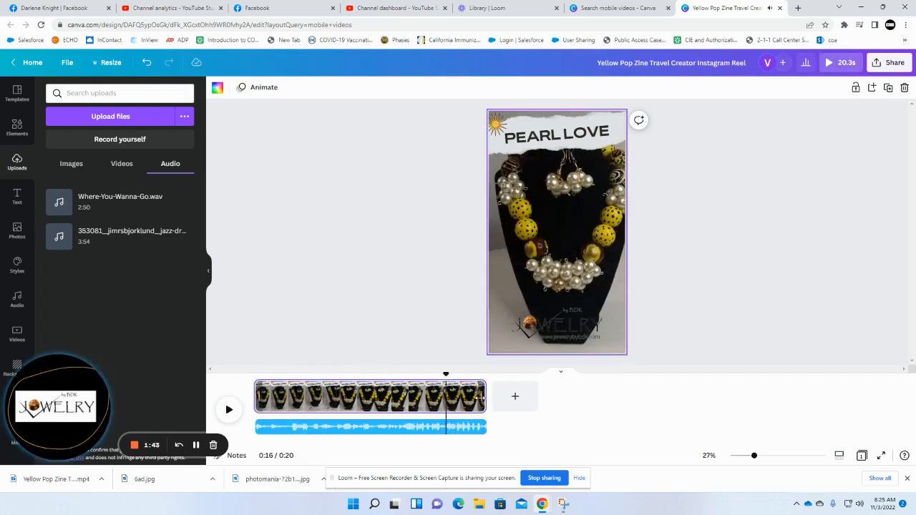
pyautogui.moveTo(486, 399); pyautogui.dragTo(487, 421)
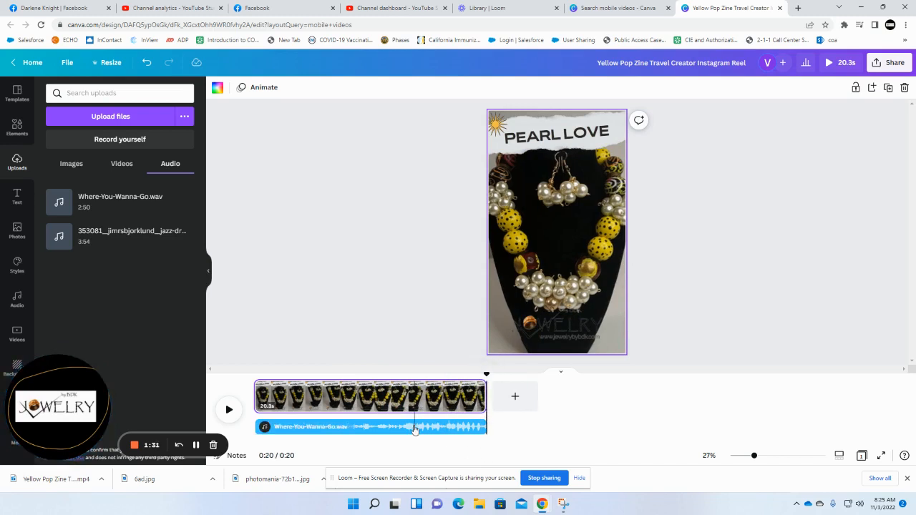
# - Play the finished video again from the beginning to check the title animation together with the soundtrack
pyautogui.click(229, 410)
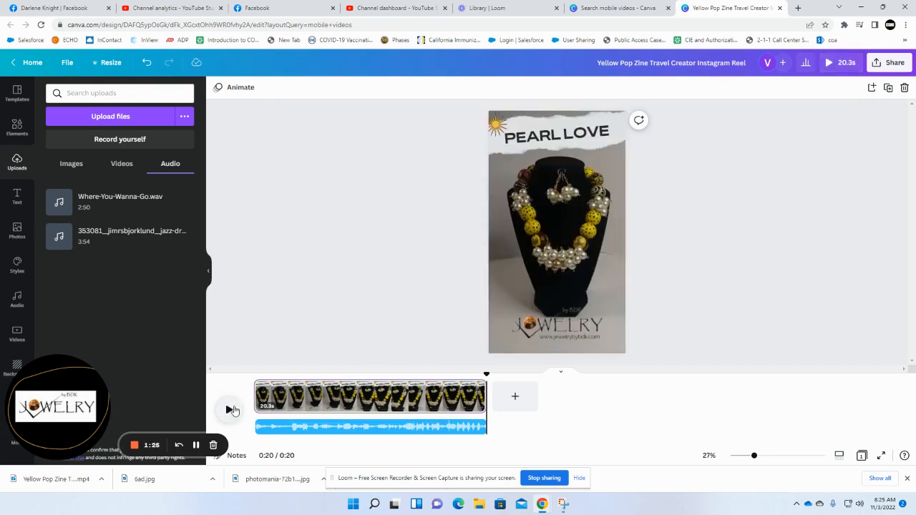
pyautogui.click(229, 410)
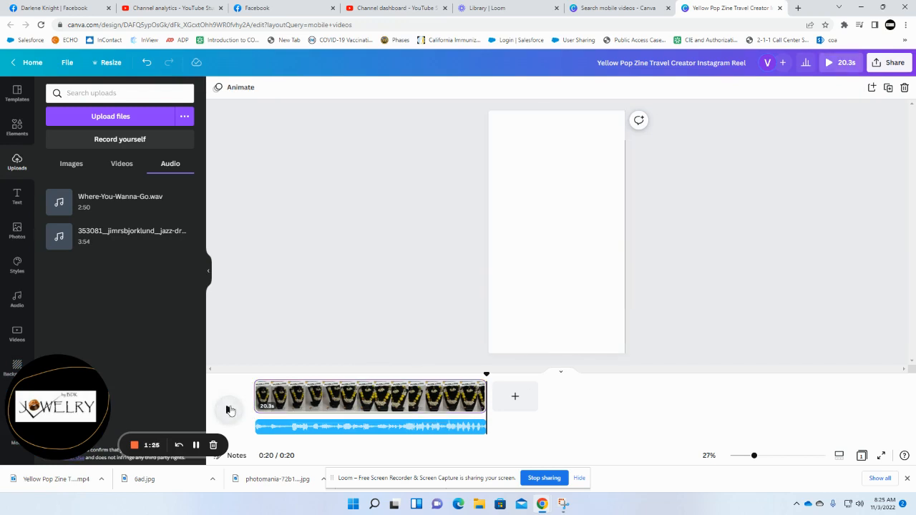
pyautogui.click(471, 381)
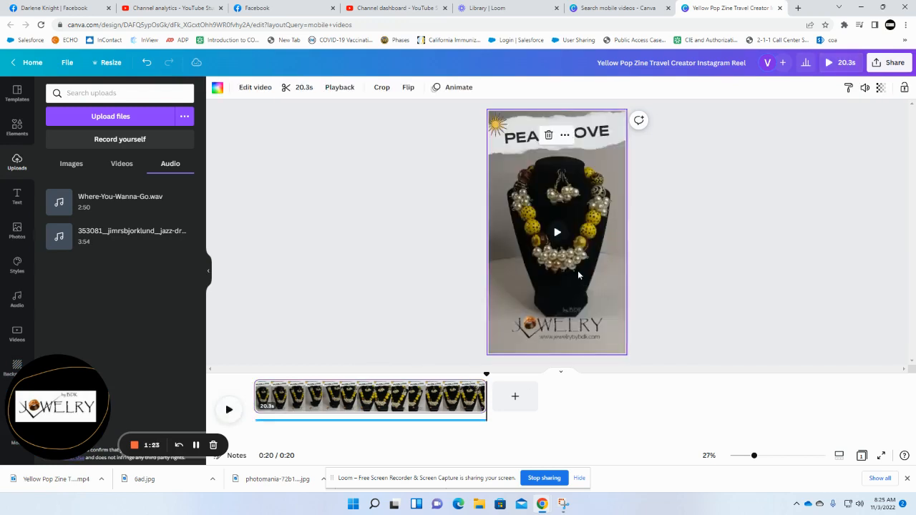
pyautogui.click(229, 417)
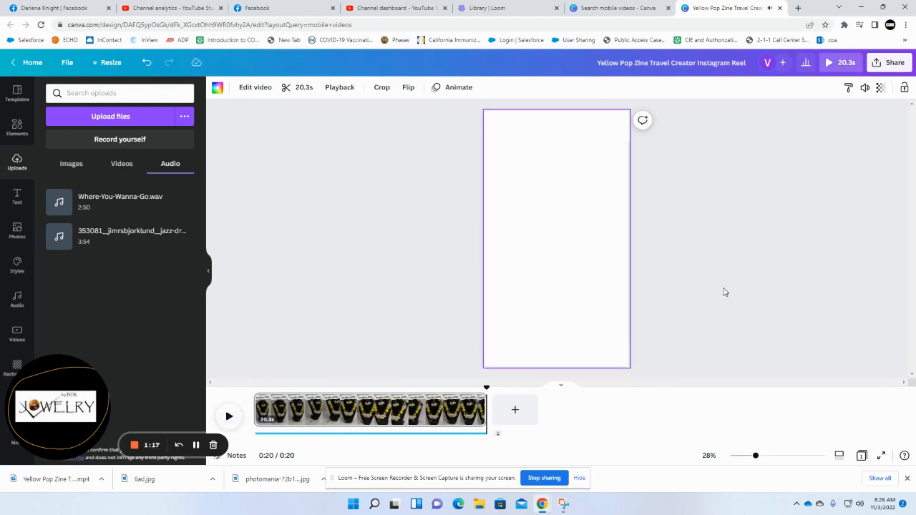
pyautogui.click(448, 432)
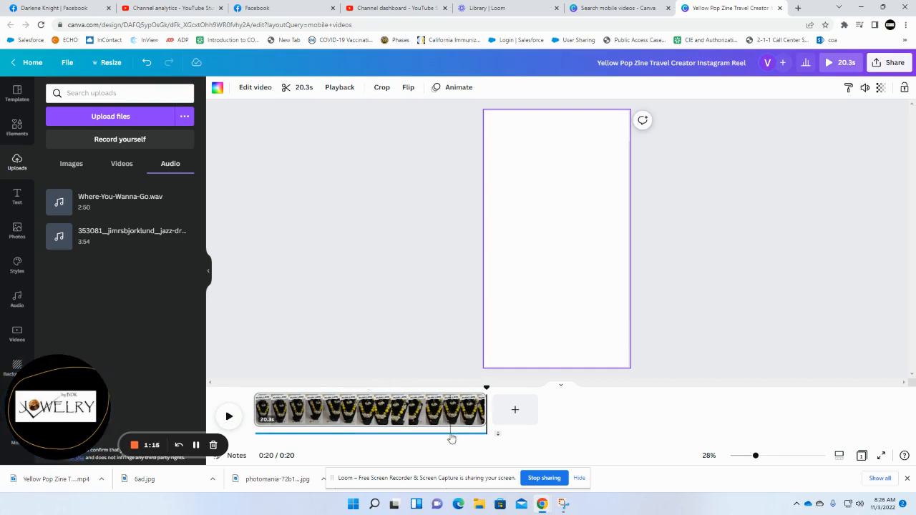
pyautogui.click(229, 410)
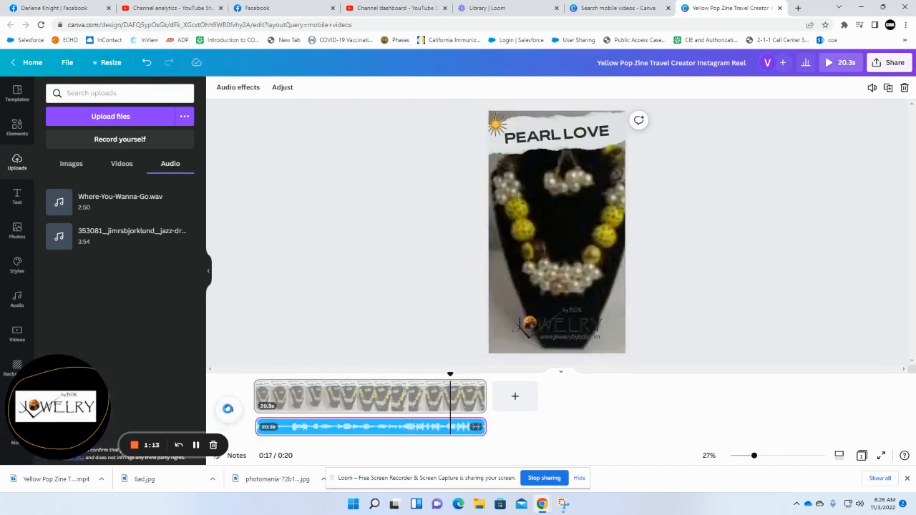
pyautogui.click(270, 390)
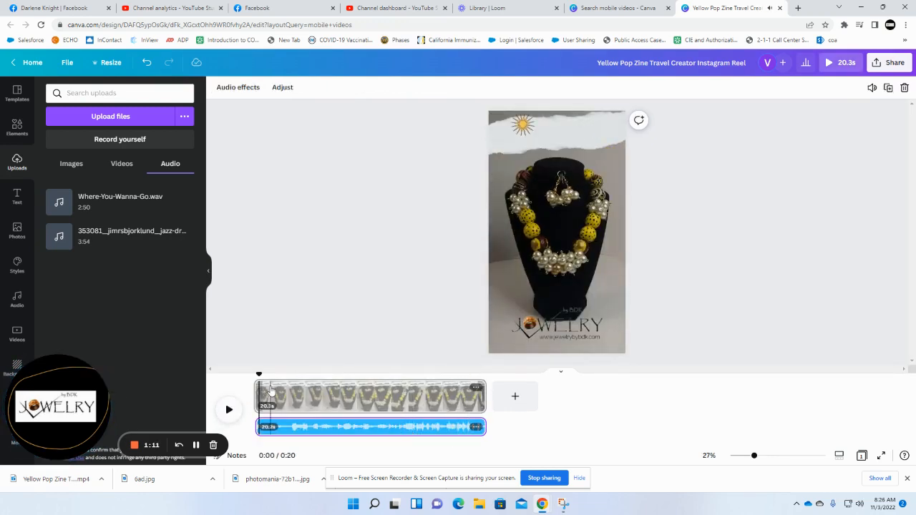
pyautogui.click(230, 409)
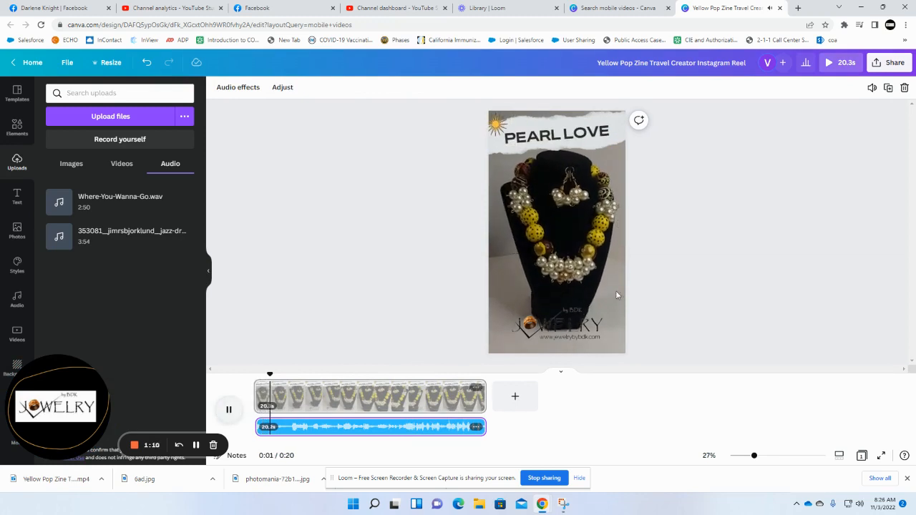
pyautogui.click(229, 410)
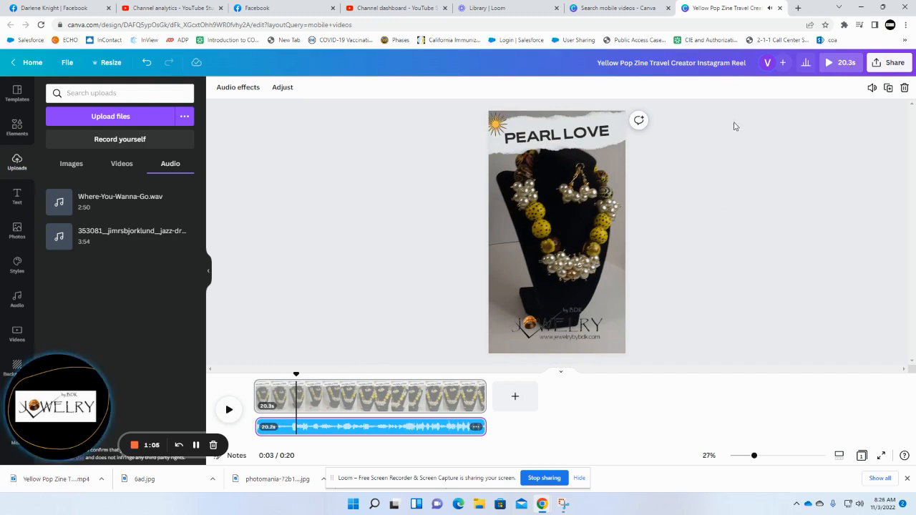
# - Download the design as an MP4 video
pyautogui.click(878, 65)
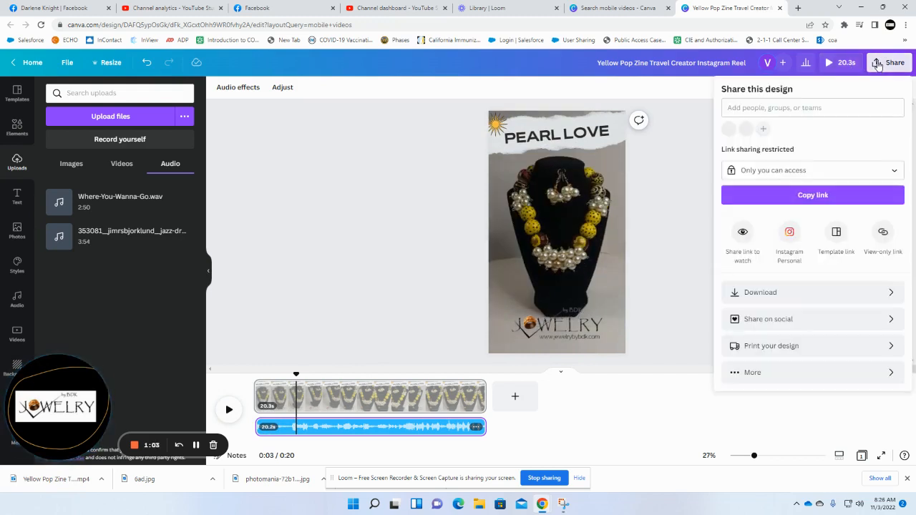
pyautogui.click(758, 294)
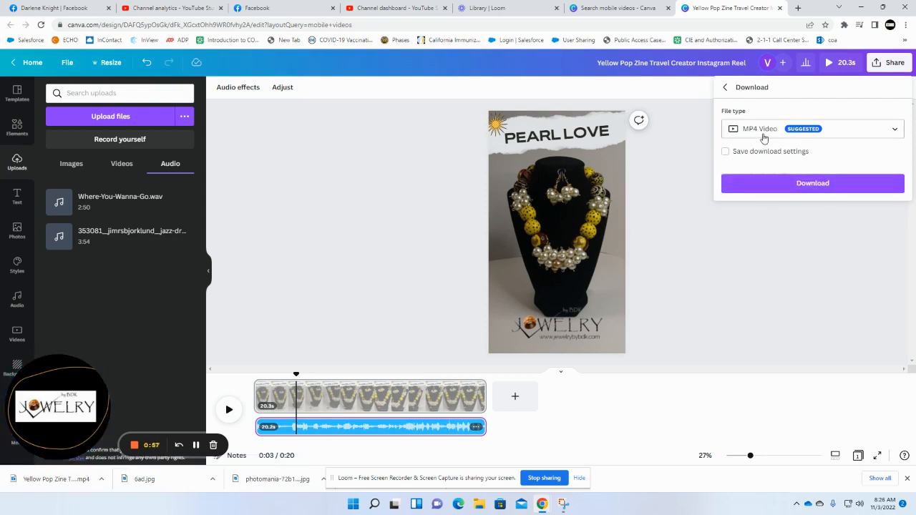
pyautogui.click(816, 184)
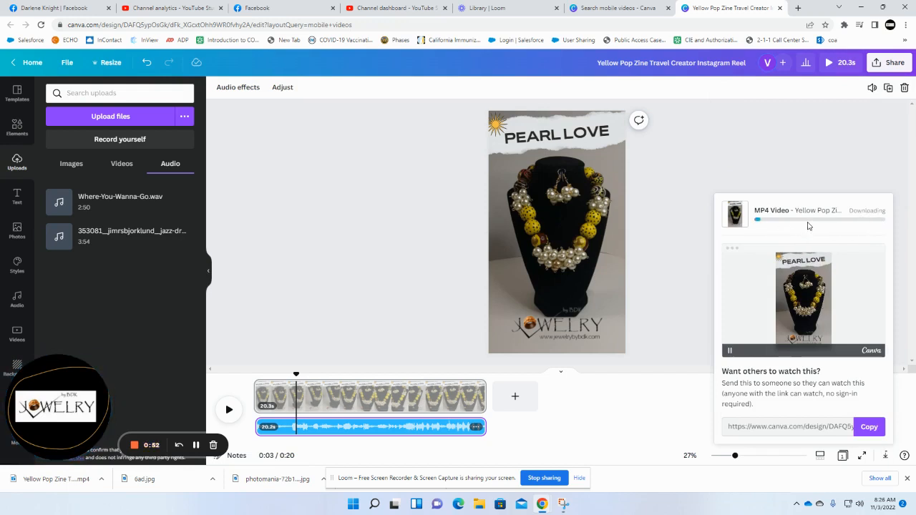
# - Open the already downloaded Yellow Pop Zine MP4 file in the media player, watch it and close the player
pyautogui.click(68, 478)
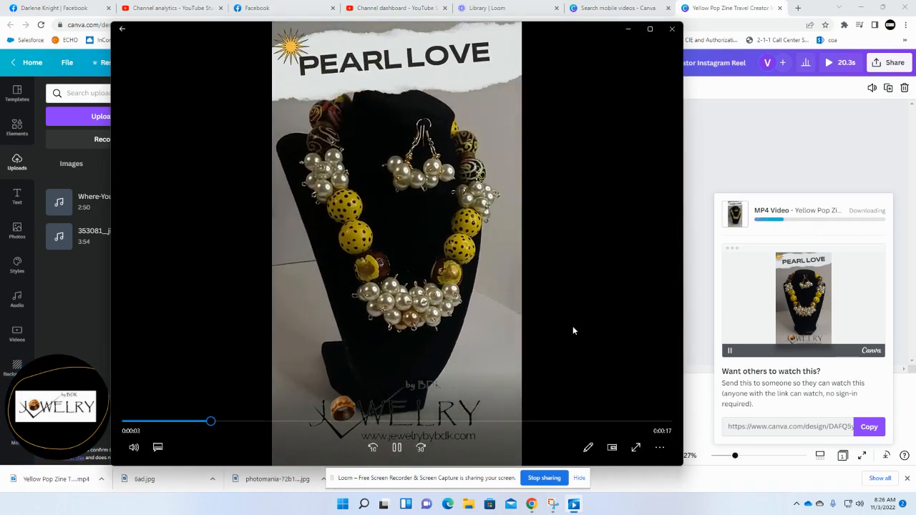
pyautogui.click(672, 29)
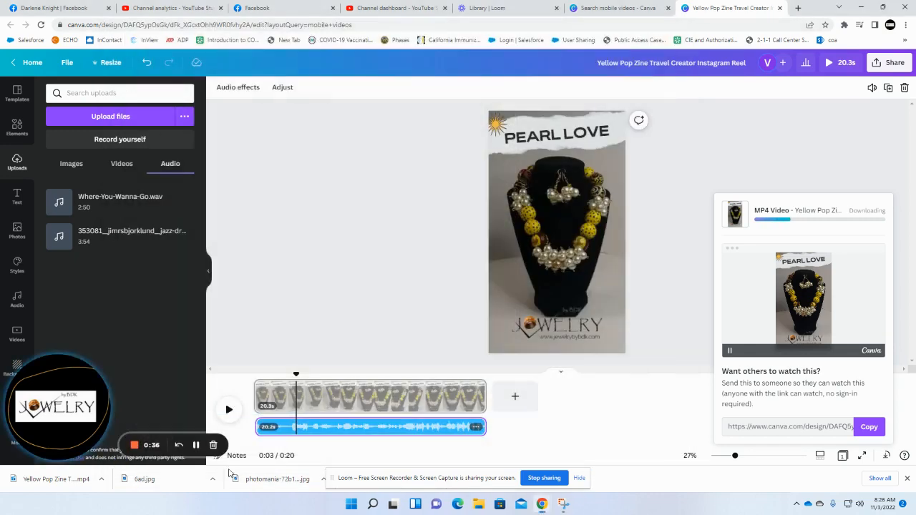